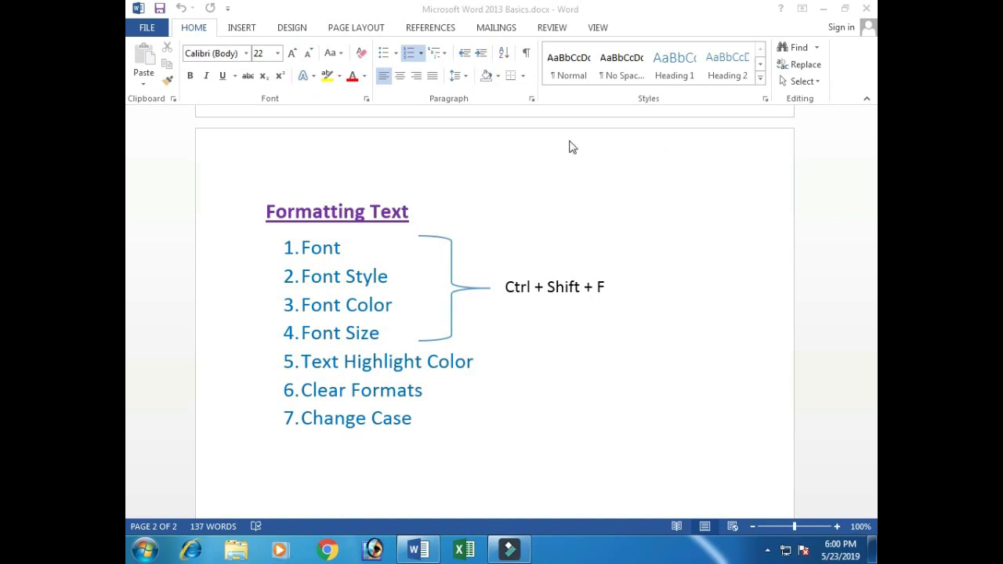
Step: Scroll below the Formatting Text list until the eight unformatted Sample Text lines show
{"action": "left_click", "coordinate": [412, 238]}
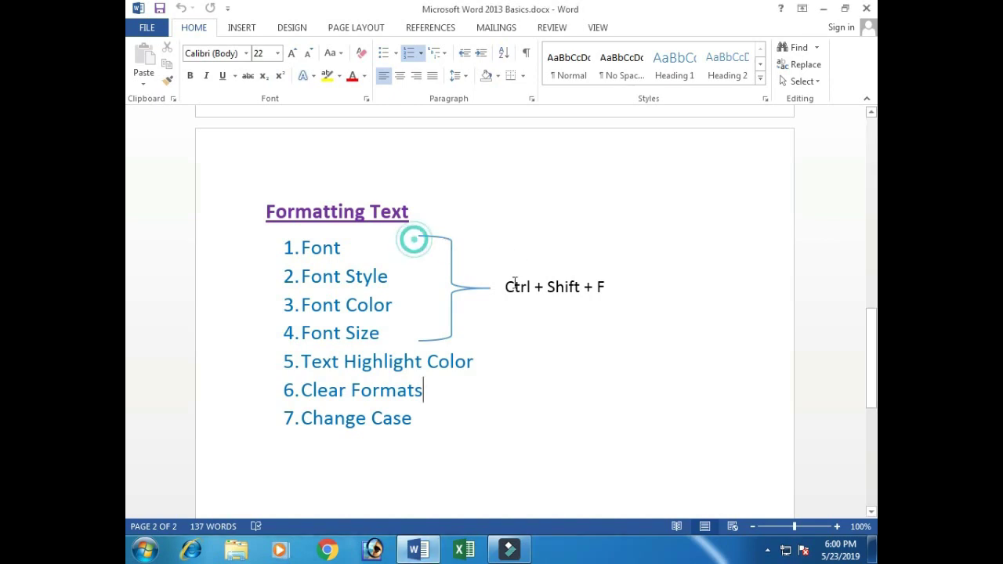
{"action": "scroll", "coordinate": [527, 283], "scroll_direction": "down", "scroll_amount": 3}
{"action": "scroll", "coordinate": [528, 283], "scroll_direction": "down", "scroll_amount": 5}
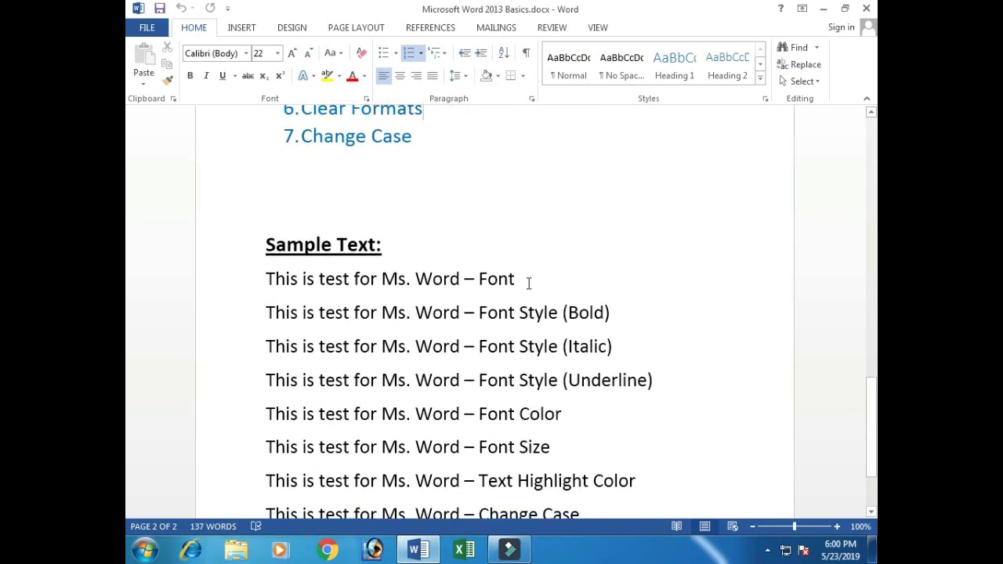
{"action": "scroll", "coordinate": [431, 227], "scroll_direction": "down", "scroll_amount": 2}
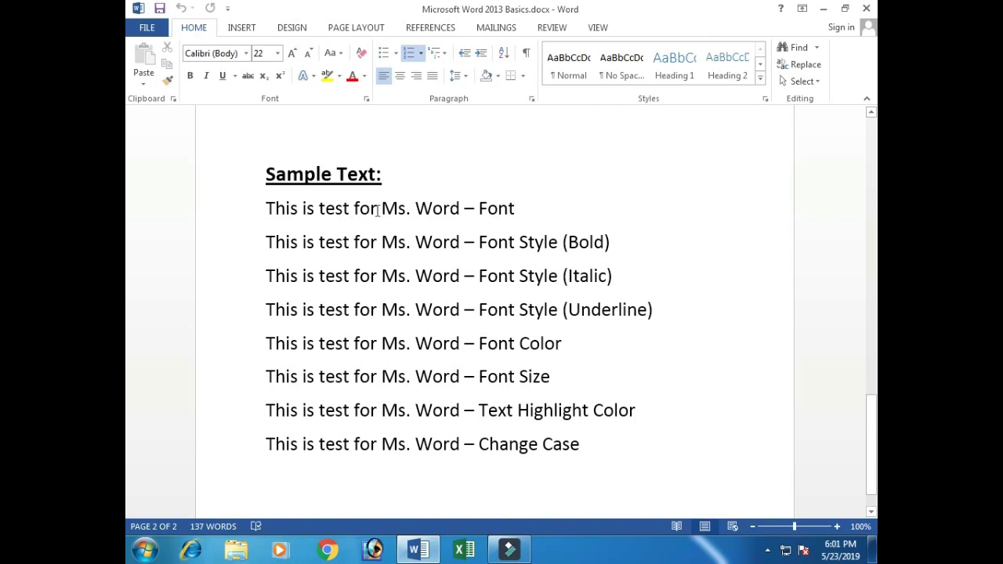
Step: Apply the Copperplate Gothic Bold font to 'This is test for Ms. Word' on the Font line
{"action": "mouse_move", "coordinate": [269, 213]}
{"action": "left_mouse_down"}
{"action": "mouse_move", "coordinate": [450, 213]}
{"action": "mouse_move", "coordinate": [462, 232]}
{"action": "left_mouse_up"}
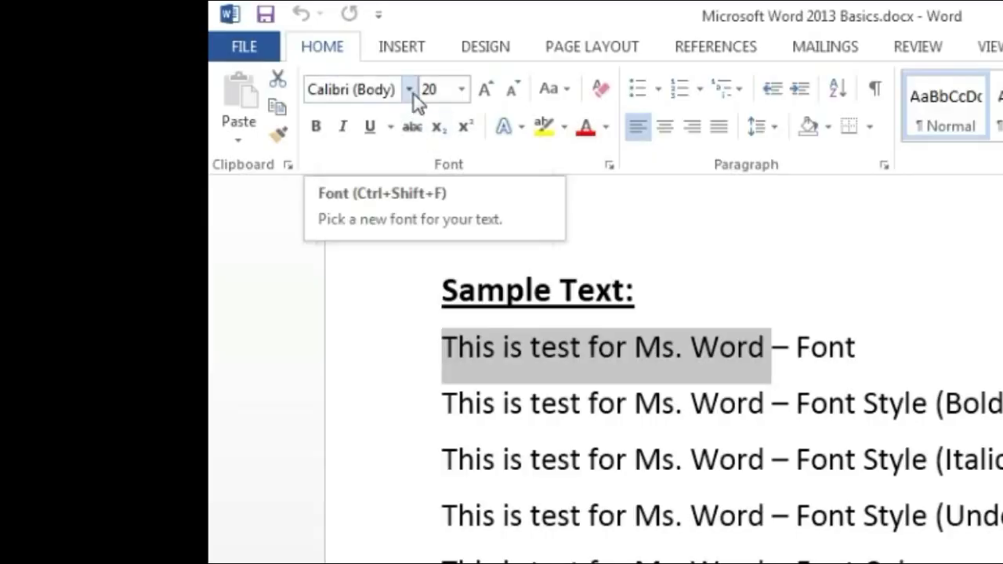
{"action": "left_click", "coordinate": [409, 89]}
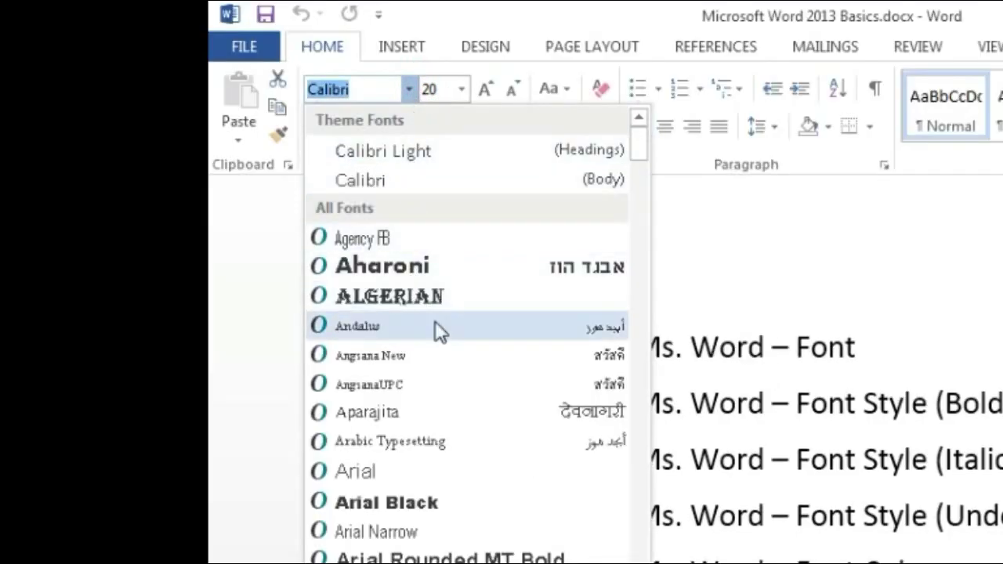
{"action": "scroll", "coordinate": [438, 332], "scroll_direction": "down", "scroll_amount": 2}
{"action": "scroll", "coordinate": [441, 334], "scroll_direction": "down", "scroll_amount": 1}
{"action": "scroll", "coordinate": [441, 331], "scroll_direction": "down", "scroll_amount": 1}
{"action": "scroll", "coordinate": [444, 321], "scroll_direction": "down", "scroll_amount": 2}
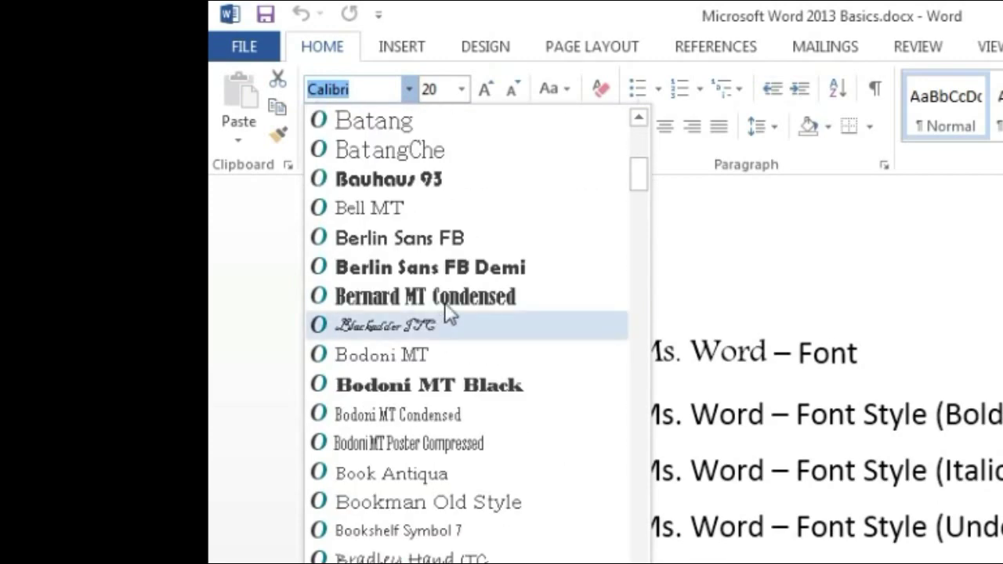
{"action": "scroll", "coordinate": [450, 322], "scroll_direction": "down", "scroll_amount": 1}
{"action": "scroll", "coordinate": [453, 322], "scroll_direction": "down", "scroll_amount": 3}
{"action": "scroll", "coordinate": [505, 421], "scroll_direction": "down", "scroll_amount": 3}
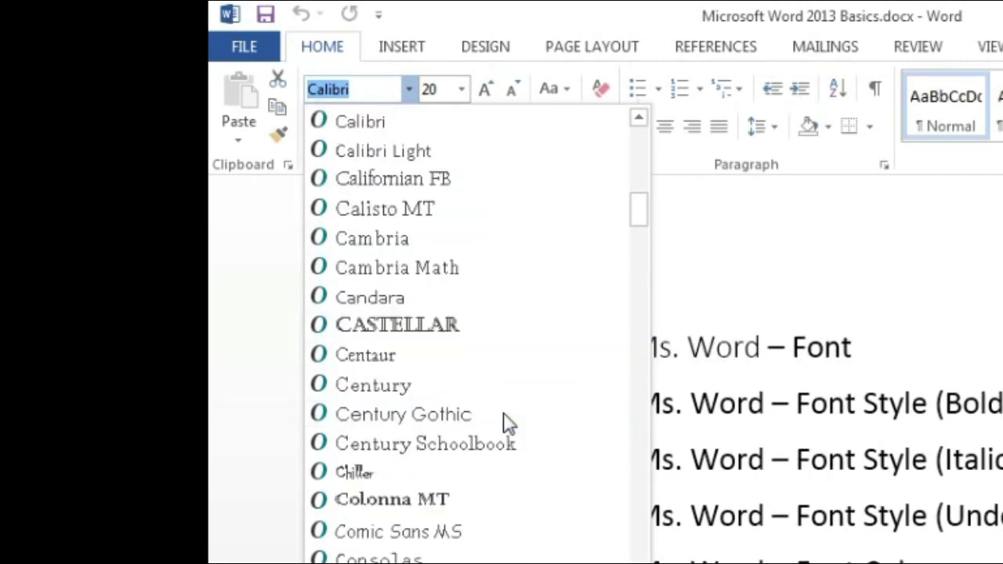
{"action": "scroll", "coordinate": [507, 424], "scroll_direction": "down", "scroll_amount": 1}
{"action": "scroll", "coordinate": [506, 424], "scroll_direction": "down", "scroll_amount": 3}
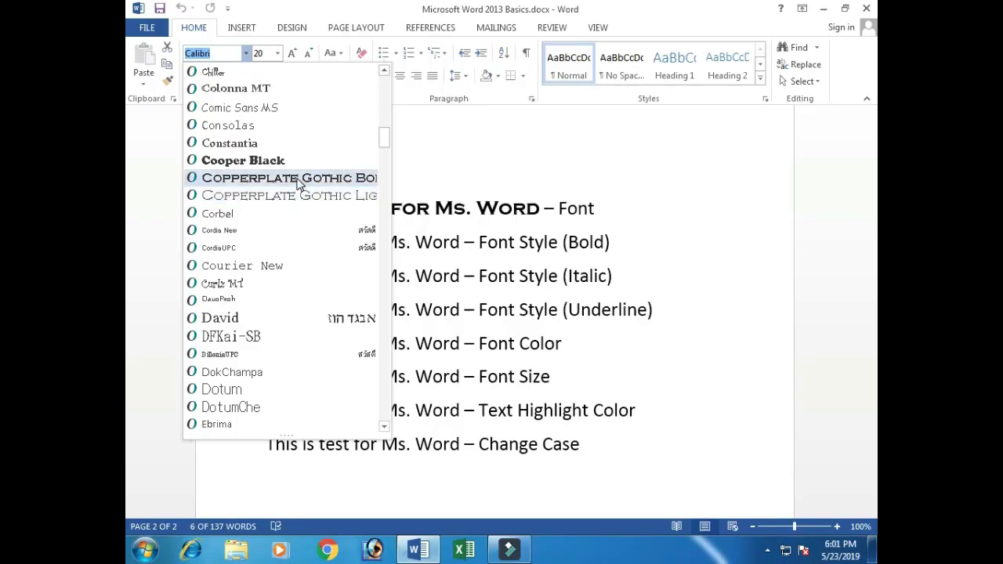
{"action": "left_click", "coordinate": [301, 179]}
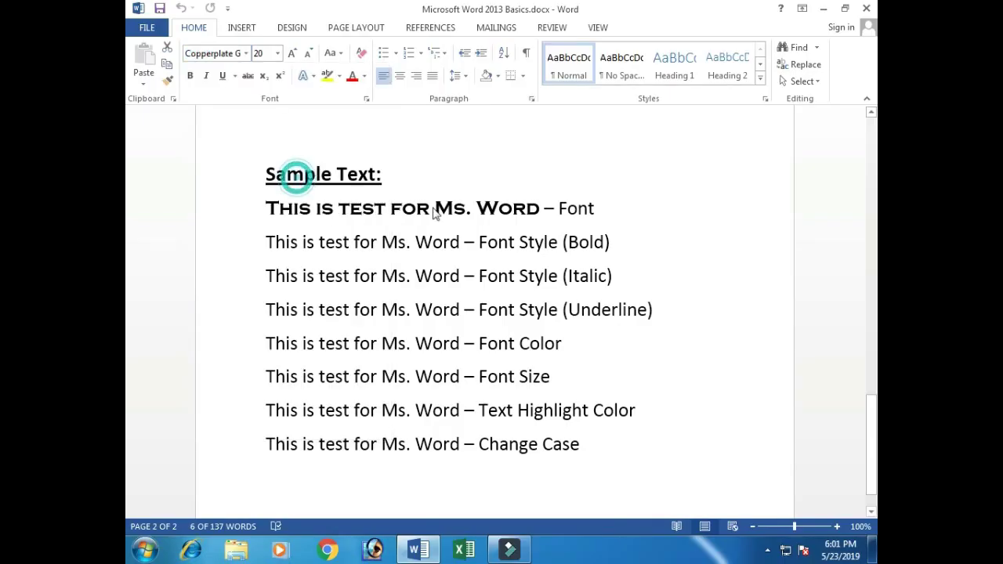
{"action": "left_click", "coordinate": [620, 226]}
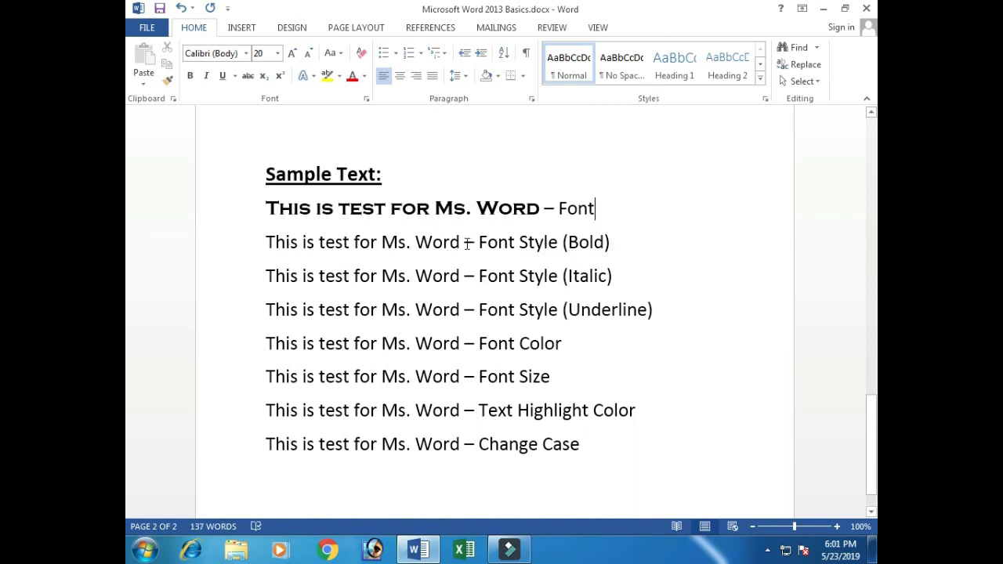
Step: Make the opening test words on the Bold line bold
{"action": "left_click_drag", "start_coordinate": [461, 242], "coordinate": [265, 243]}
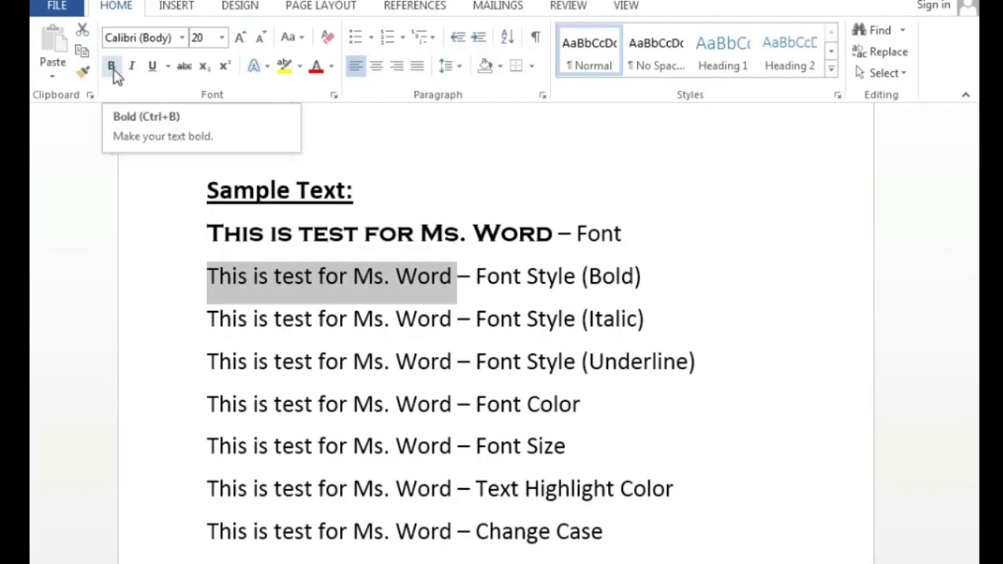
{"action": "left_click", "coordinate": [112, 66]}
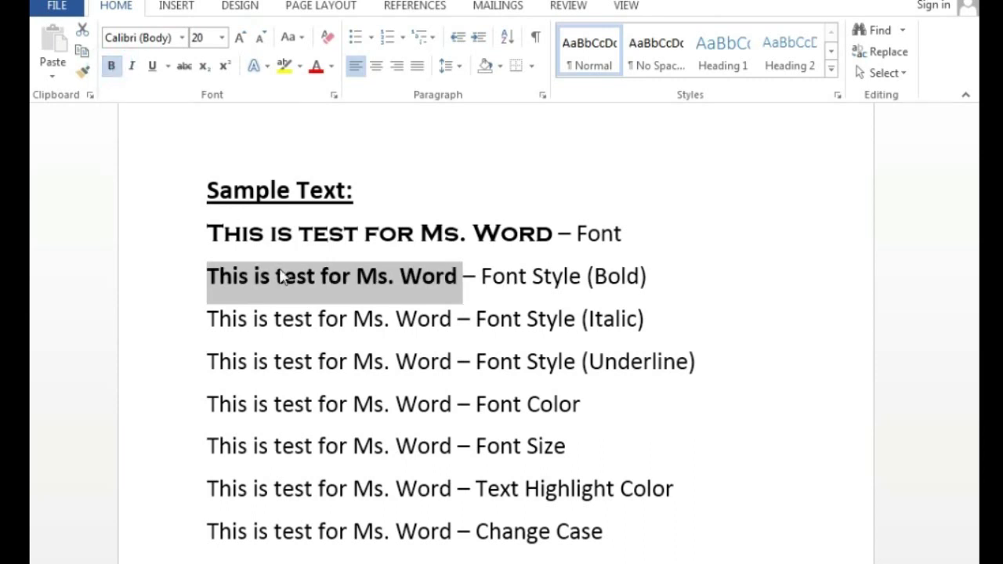
{"action": "left_click", "coordinate": [353, 285]}
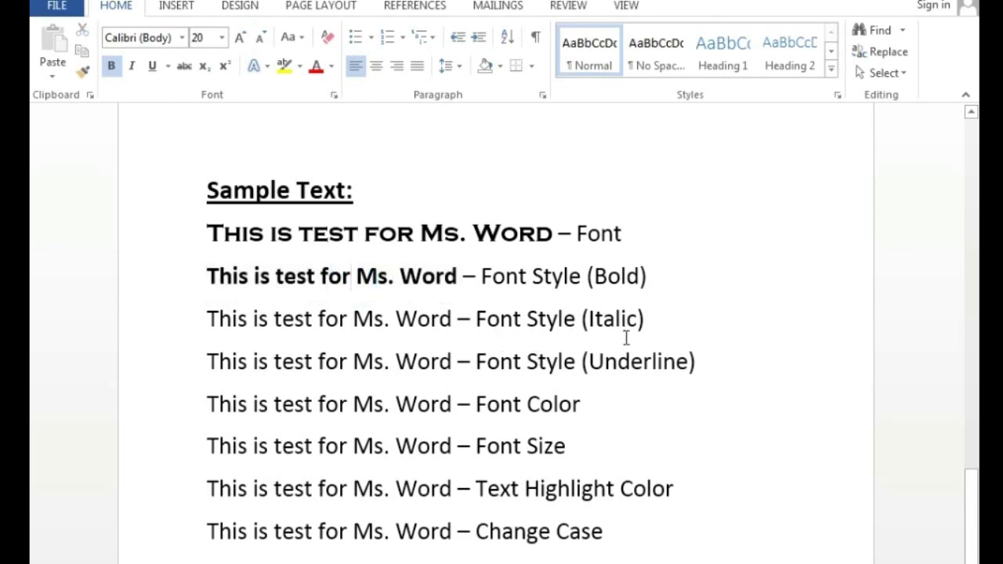
Step: Italicize the opening test words on the Italic line
{"action": "left_click_drag", "start_coordinate": [457, 320], "coordinate": [222, 323]}
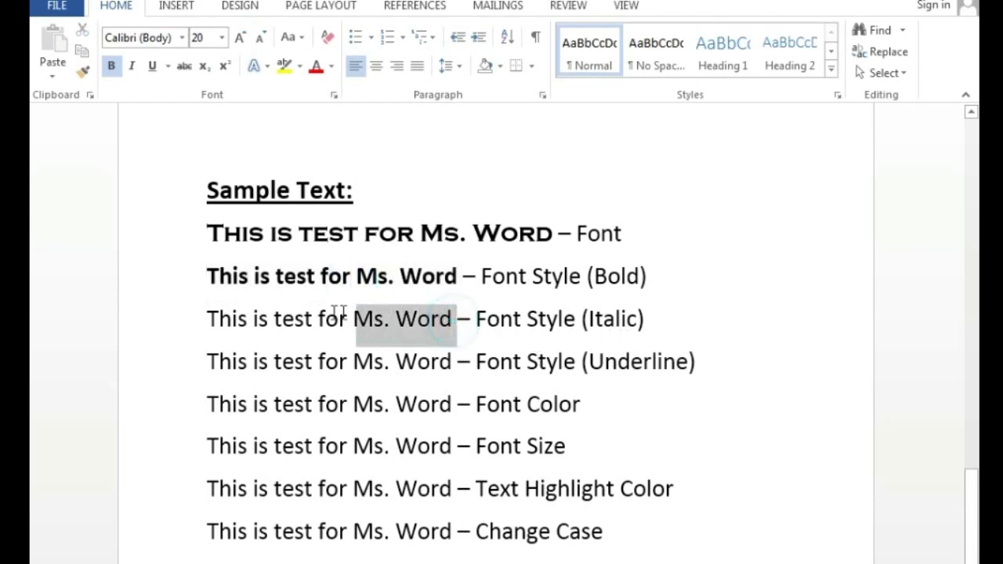
{"action": "left_click", "coordinate": [131, 68]}
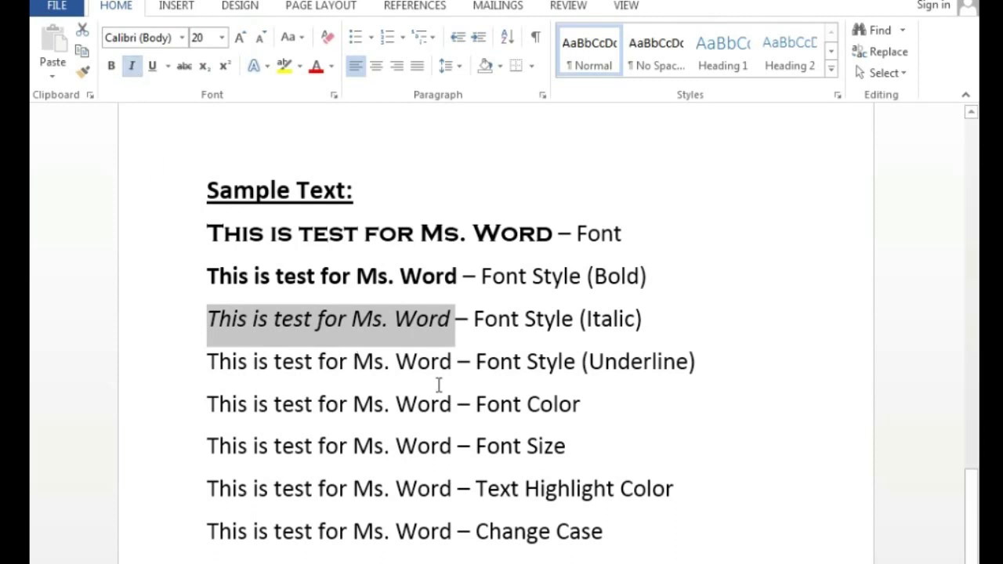
{"action": "left_click", "coordinate": [396, 368]}
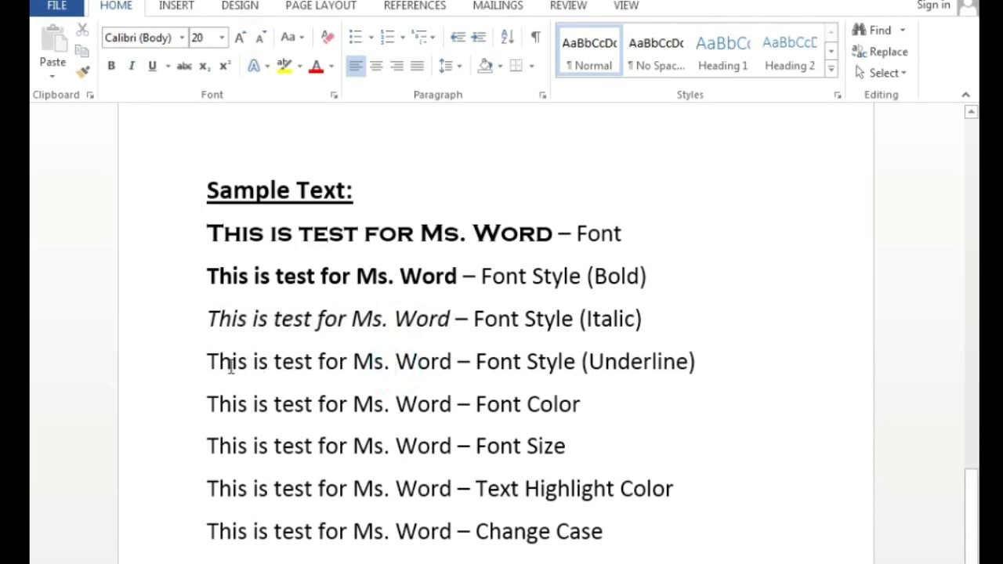
Step: Underline the opening test words on the Underline line
{"action": "left_click_drag", "start_coordinate": [210, 366], "coordinate": [455, 365]}
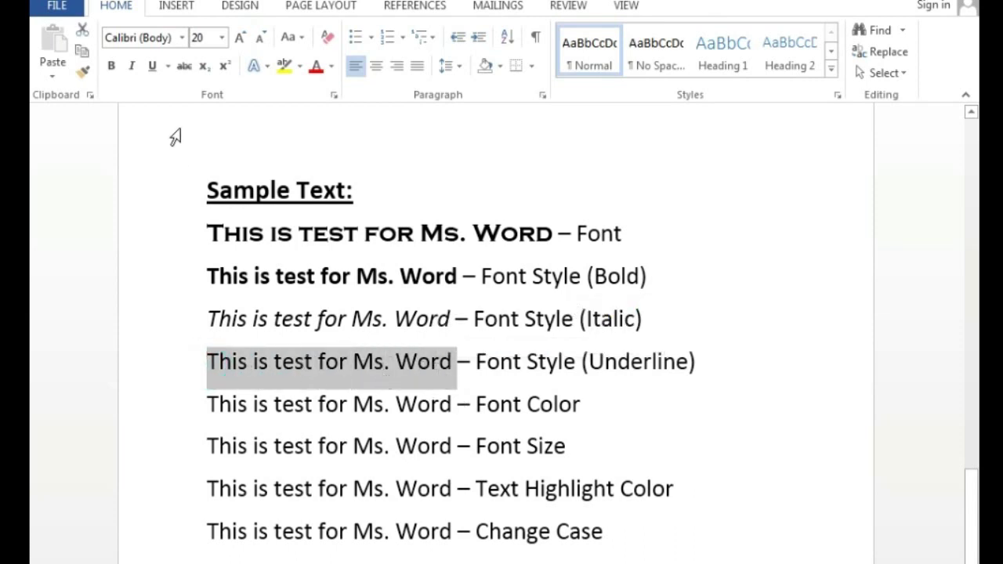
{"action": "left_click", "coordinate": [153, 66]}
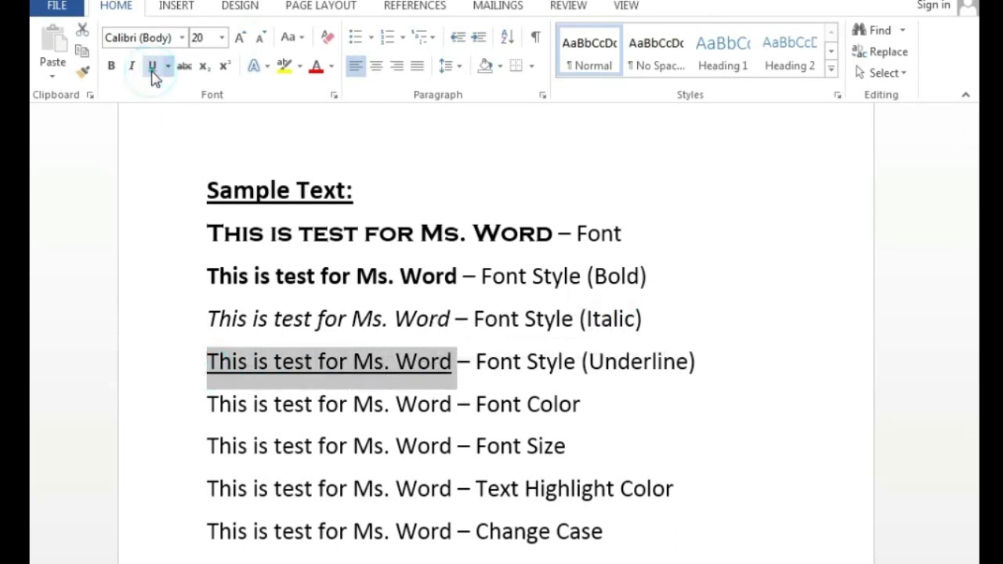
{"action": "scroll", "coordinate": [412, 331], "scroll_direction": "down", "scroll_amount": 2}
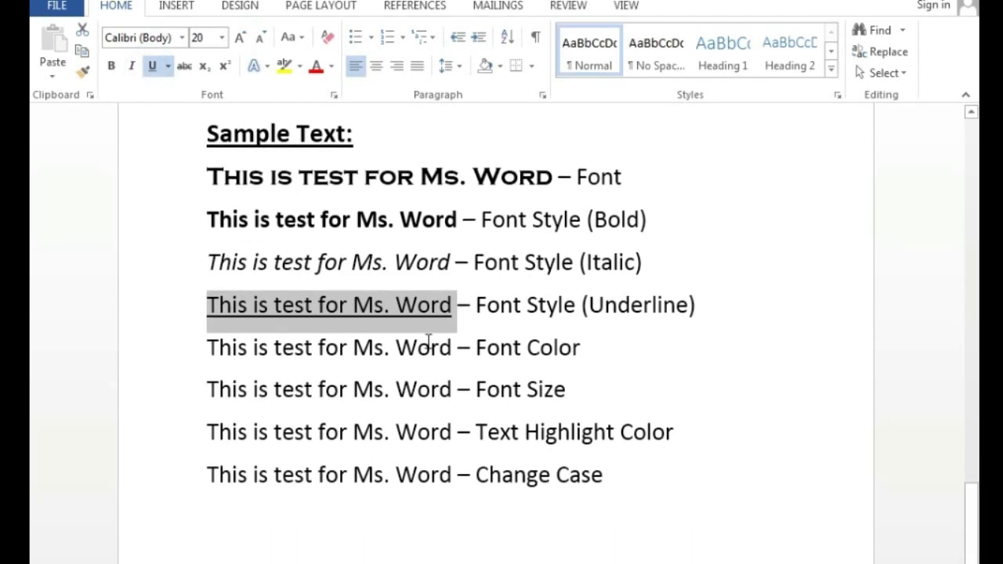
{"action": "left_click", "coordinate": [432, 346]}
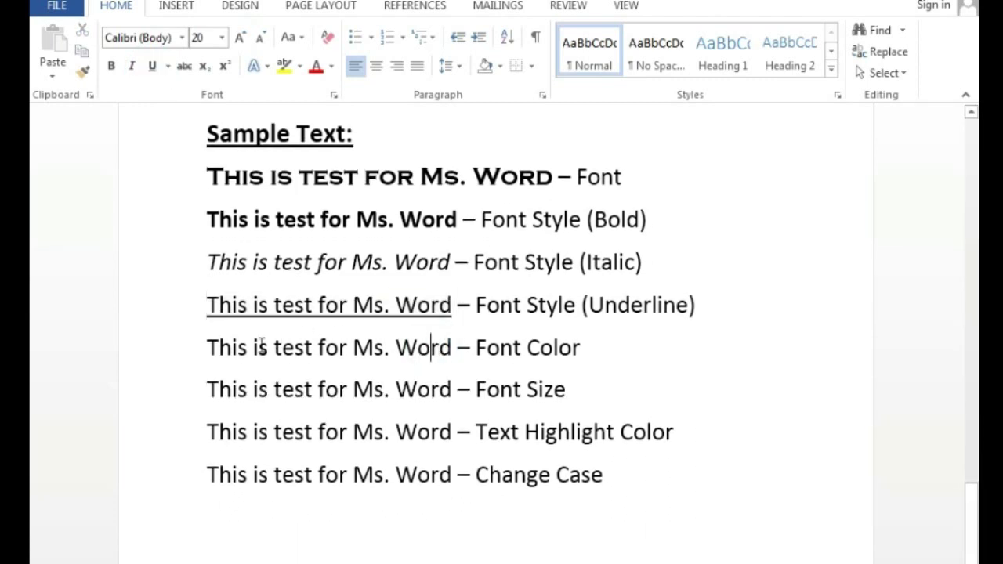
Step: Color 'This is test for Ms. Word' on the Font Color line standard red
{"action": "left_click_drag", "start_coordinate": [206, 348], "coordinate": [455, 350]}
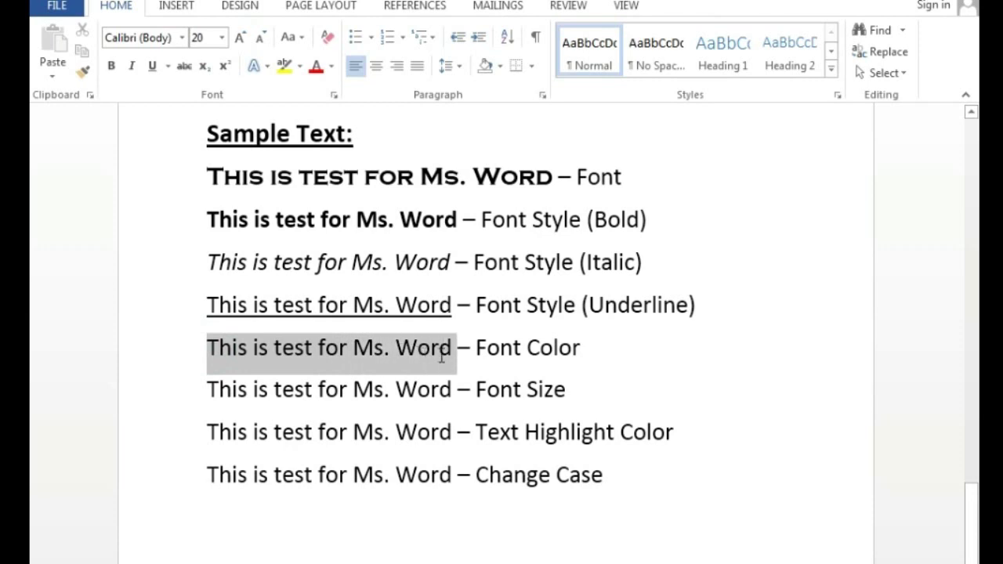
{"action": "left_click", "coordinate": [332, 66]}
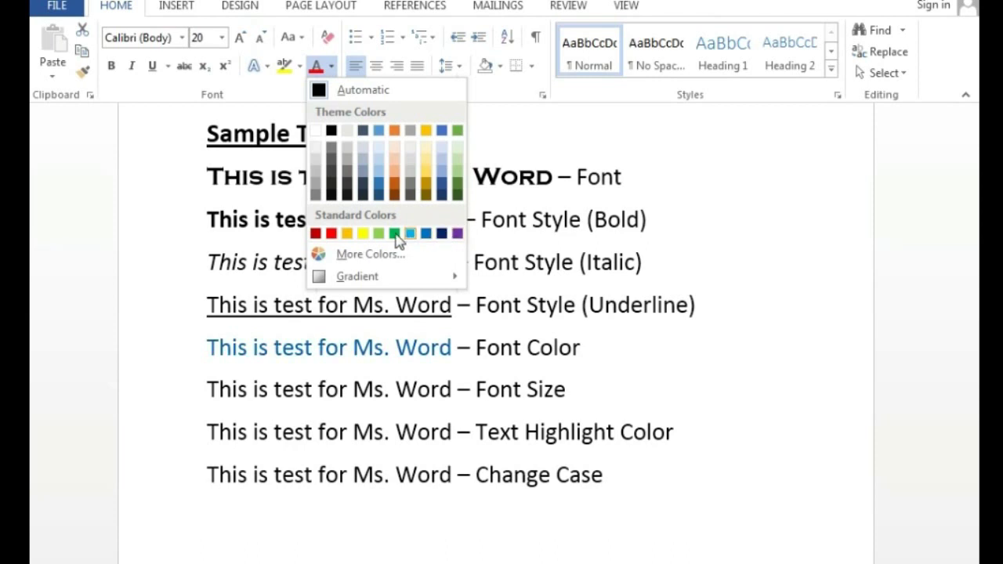
{"action": "left_click", "coordinate": [332, 232]}
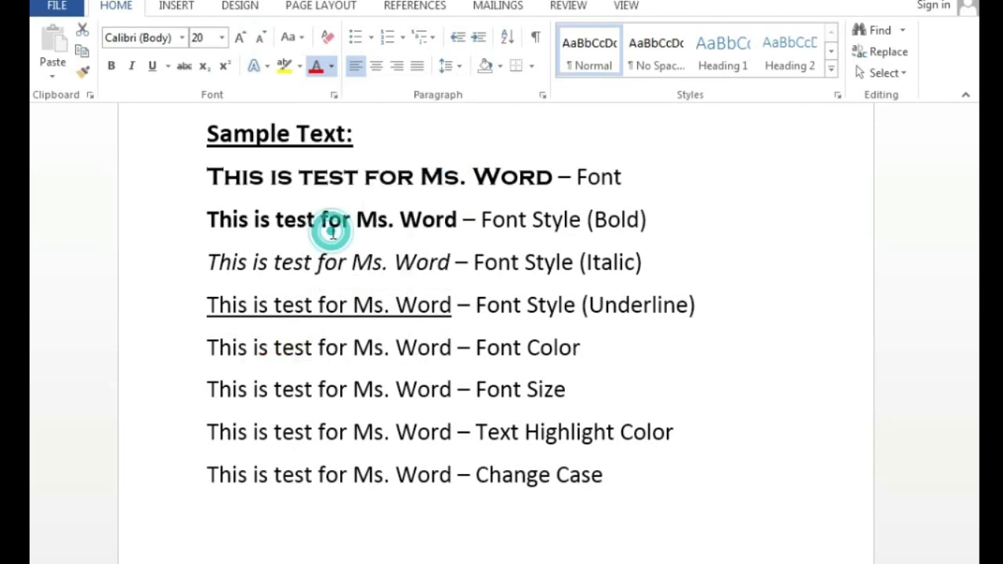
{"action": "left_click", "coordinate": [609, 363]}
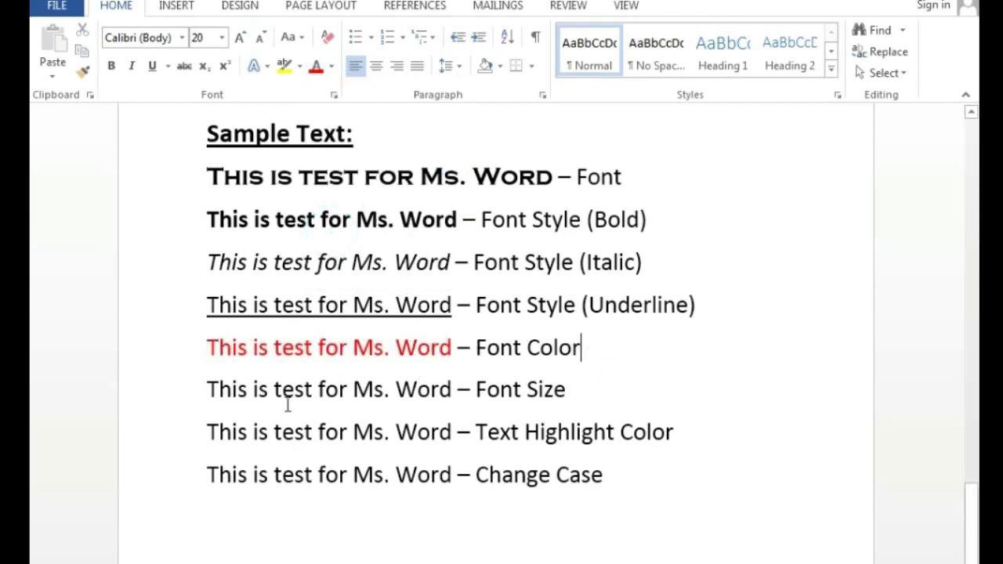
{"action": "left_click_drag", "start_coordinate": [208, 390], "coordinate": [453, 392]}
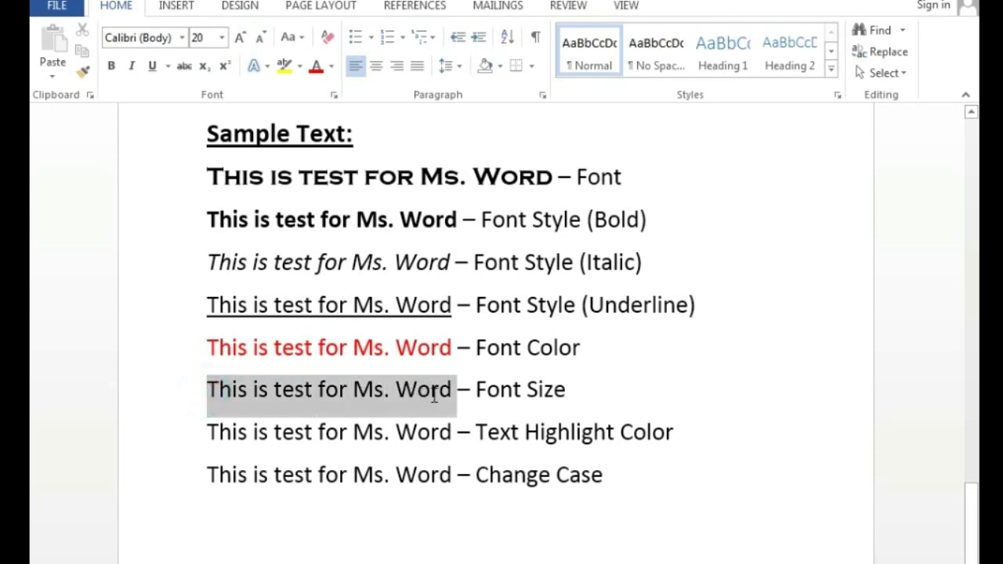
Step: Resize the Font Size line's test phrase, trying 20 up to 36 pt, finishing at 16 pt
{"action": "left_click", "coordinate": [224, 41]}
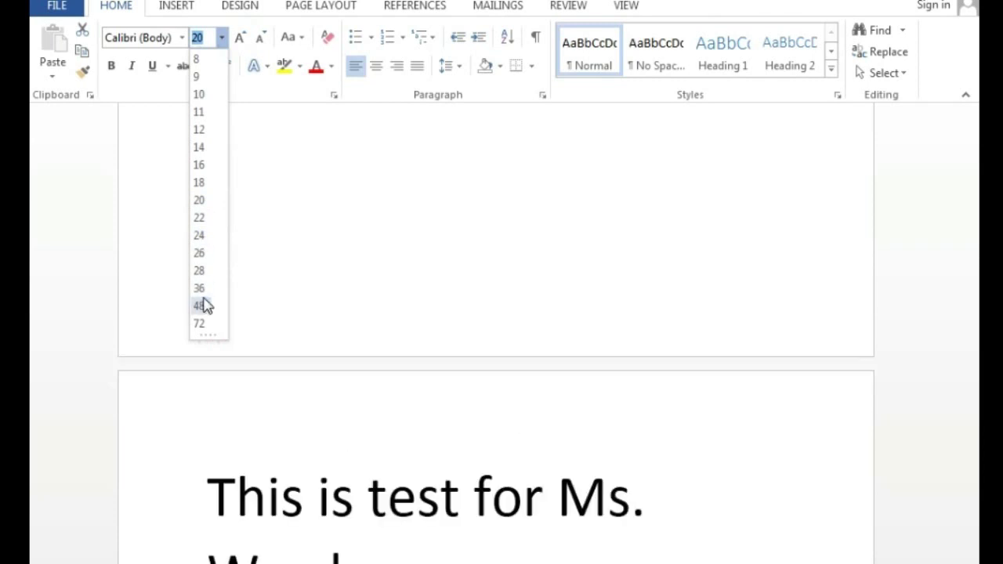
{"action": "left_click", "coordinate": [199, 200]}
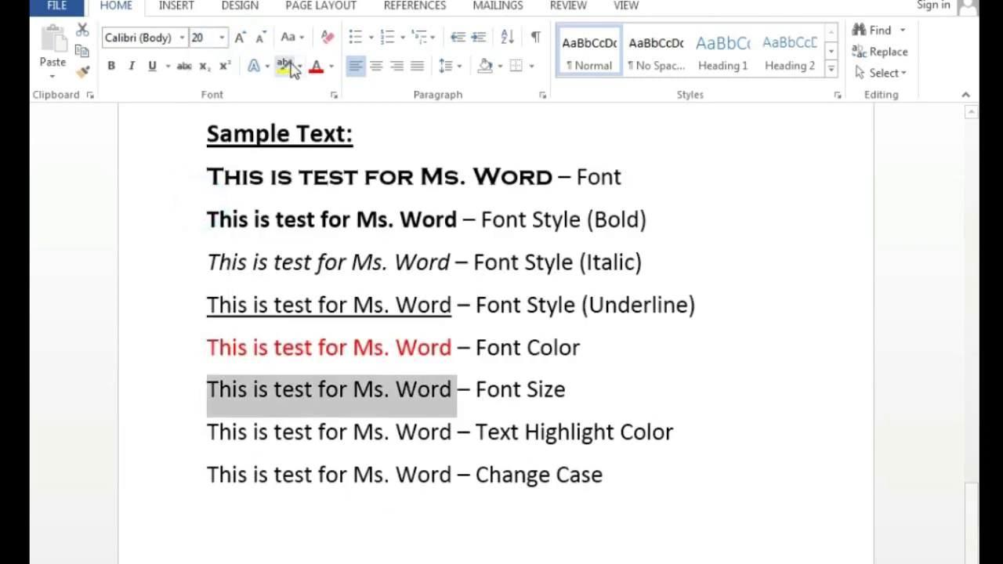
{"action": "left_click", "coordinate": [241, 39]}
{"action": "left_click", "coordinate": [241, 39]}
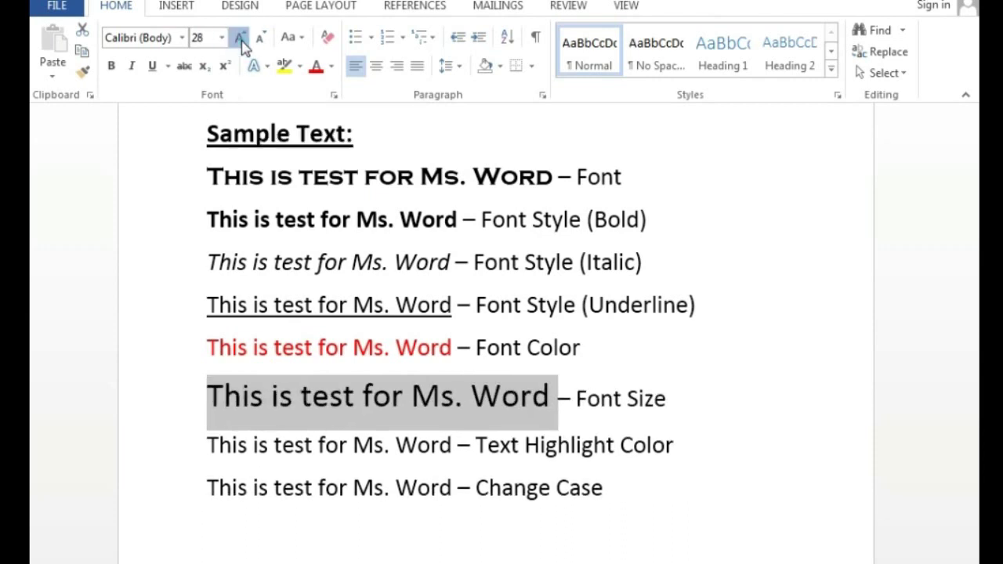
{"action": "left_click", "coordinate": [241, 39]}
{"action": "left_click", "coordinate": [262, 39]}
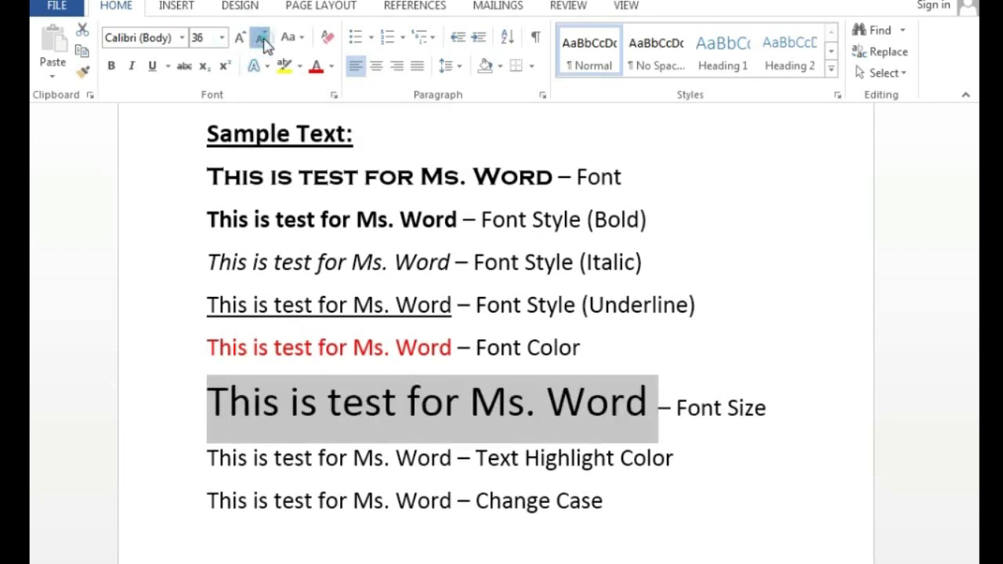
{"action": "left_click", "coordinate": [263, 39]}
{"action": "left_click", "coordinate": [263, 39]}
{"action": "left_click", "coordinate": [263, 39]}
{"action": "left_click", "coordinate": [263, 39]}
{"action": "left_click", "coordinate": [262, 39]}
{"action": "left_click", "coordinate": [263, 39]}
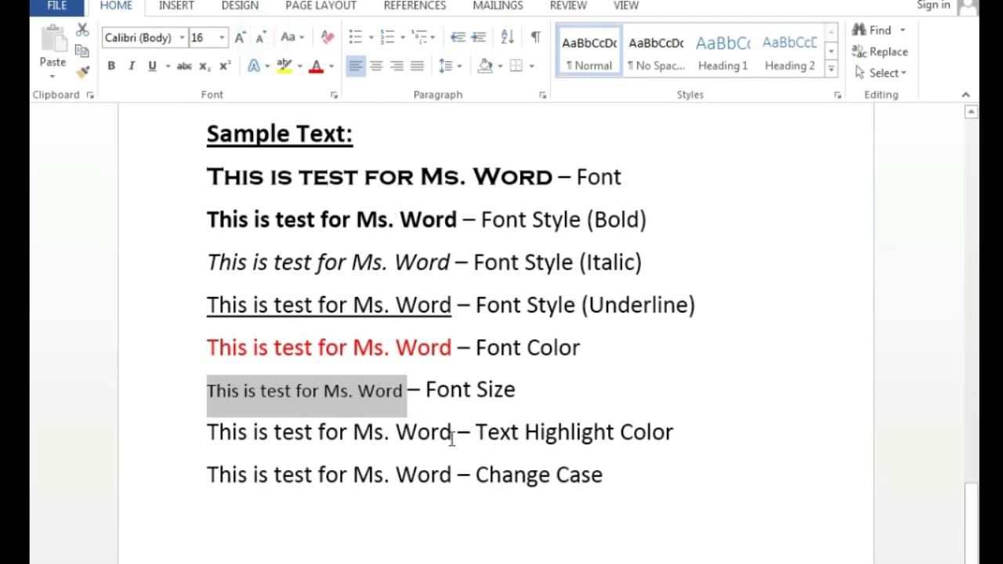
{"action": "left_click_drag", "start_coordinate": [454, 433], "coordinate": [207, 433]}
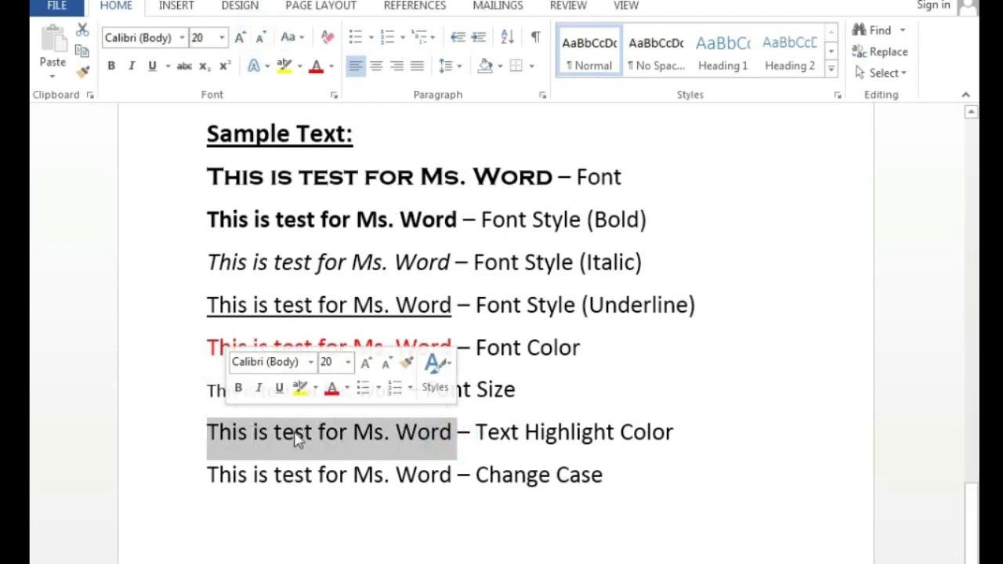
Step: Give the Text Highlight Color line's test phrase a yellow highlight
{"action": "left_click", "coordinate": [300, 66]}
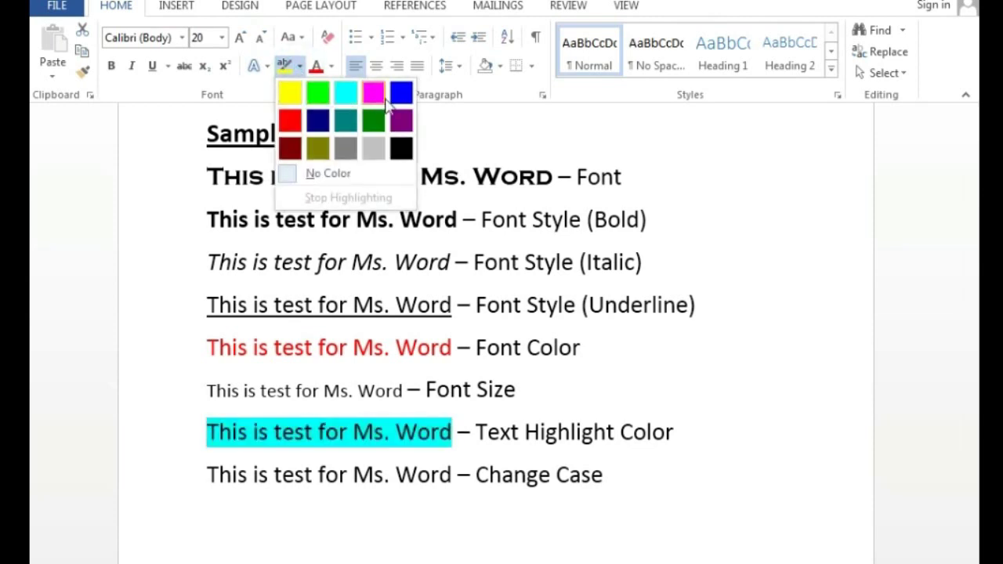
{"action": "left_click", "coordinate": [292, 100]}
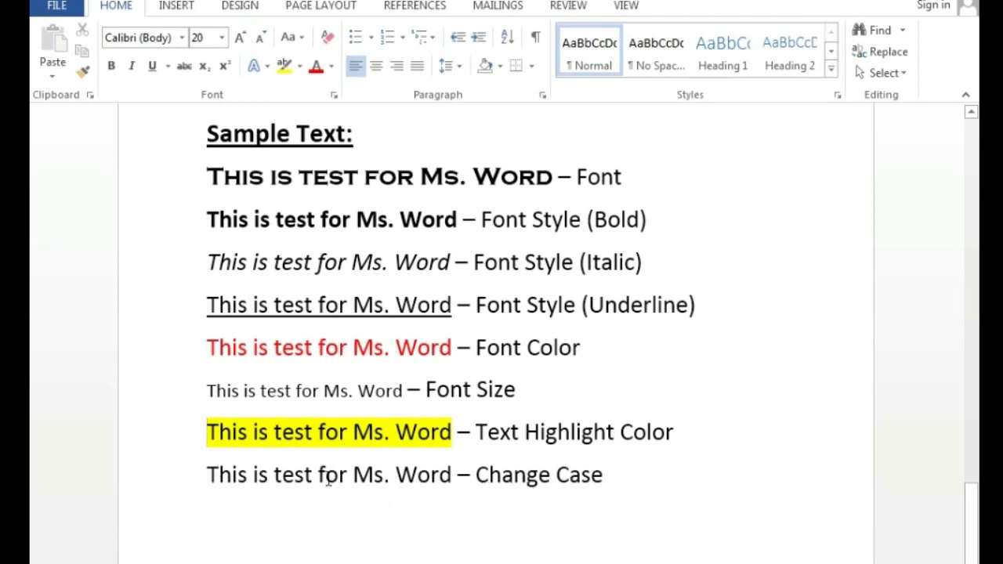
{"action": "left_click_drag", "start_coordinate": [208, 476], "coordinate": [439, 482]}
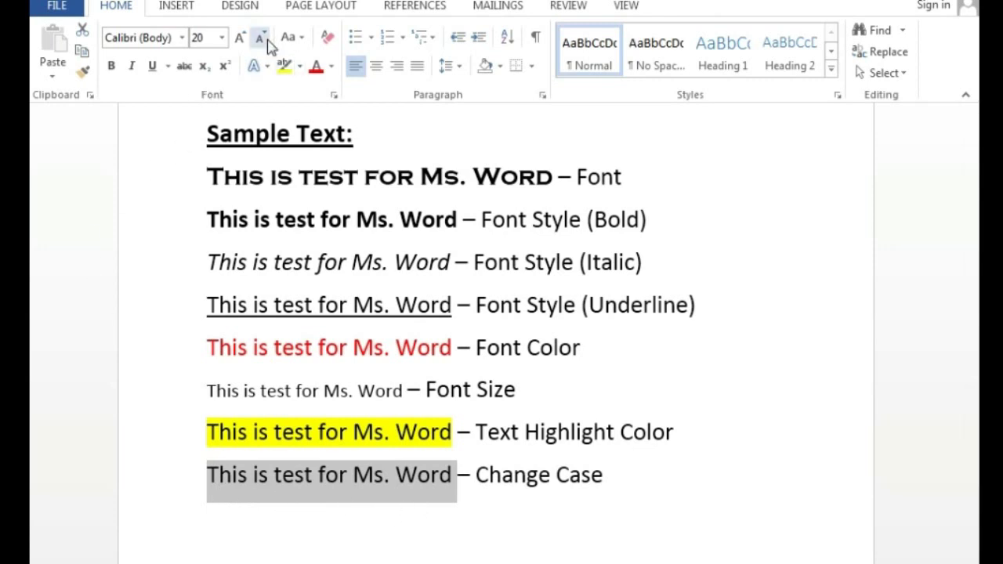
Step: Try UPPERCASE, Sentence case and lowercase on the Change Case phrase, ending with Capitalize Each Word
{"action": "left_click", "coordinate": [291, 37]}
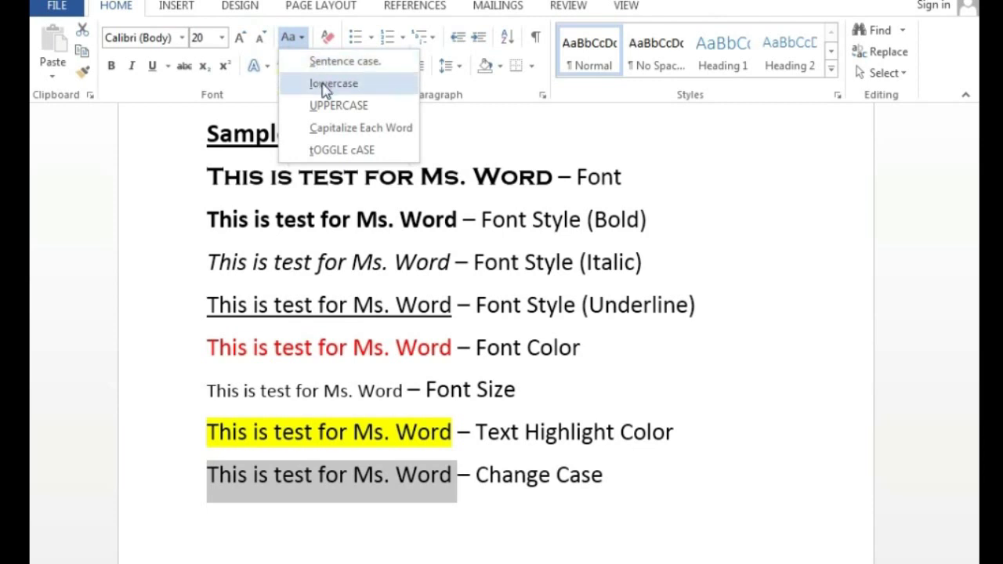
{"action": "left_click", "coordinate": [372, 114]}
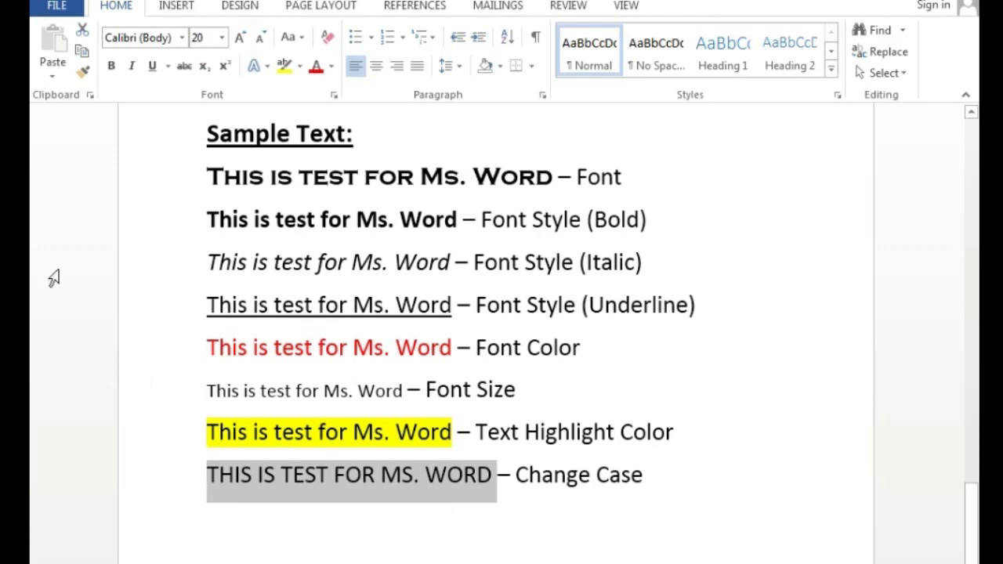
{"action": "left_click", "coordinate": [300, 38]}
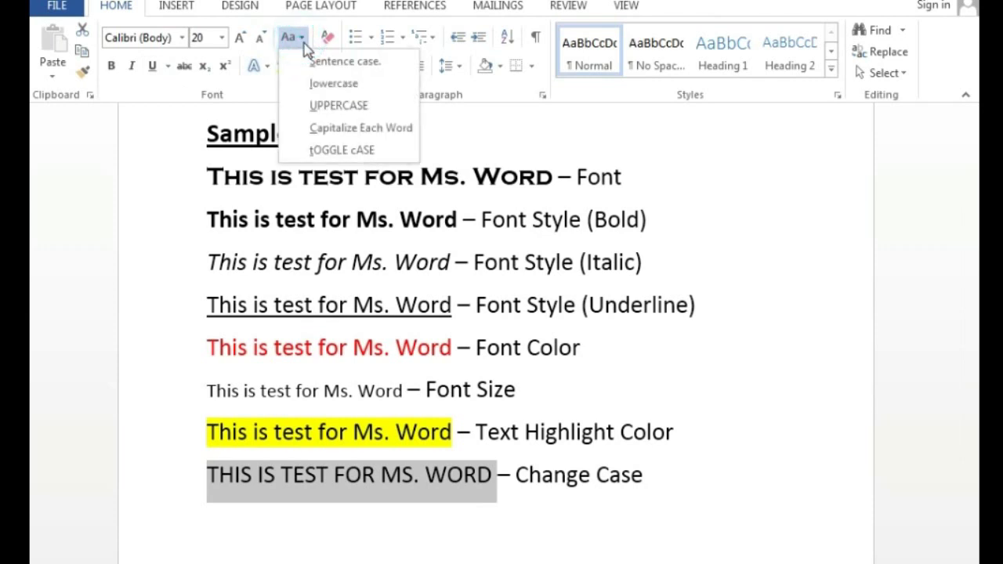
{"action": "left_click", "coordinate": [345, 61]}
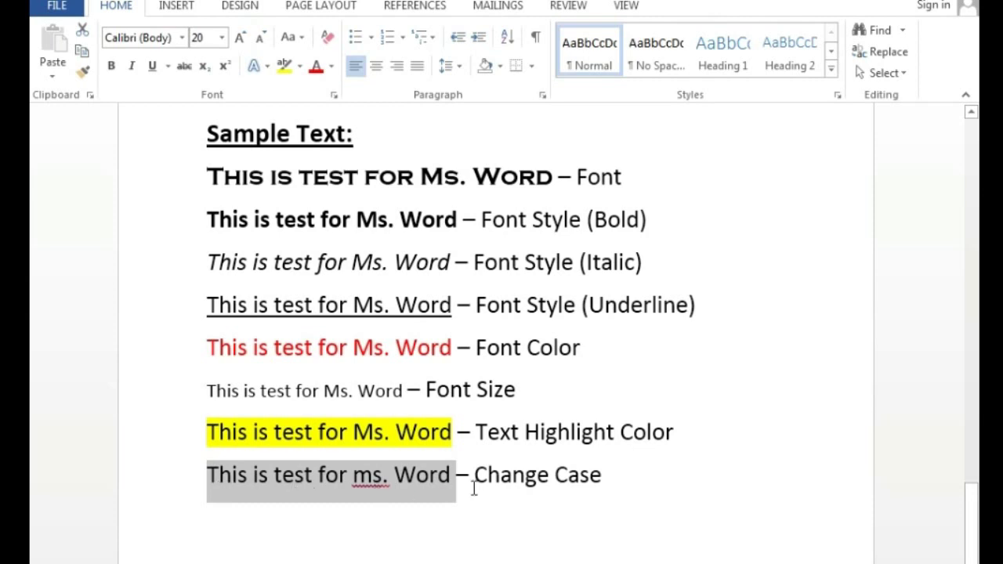
{"action": "left_click", "coordinate": [289, 37]}
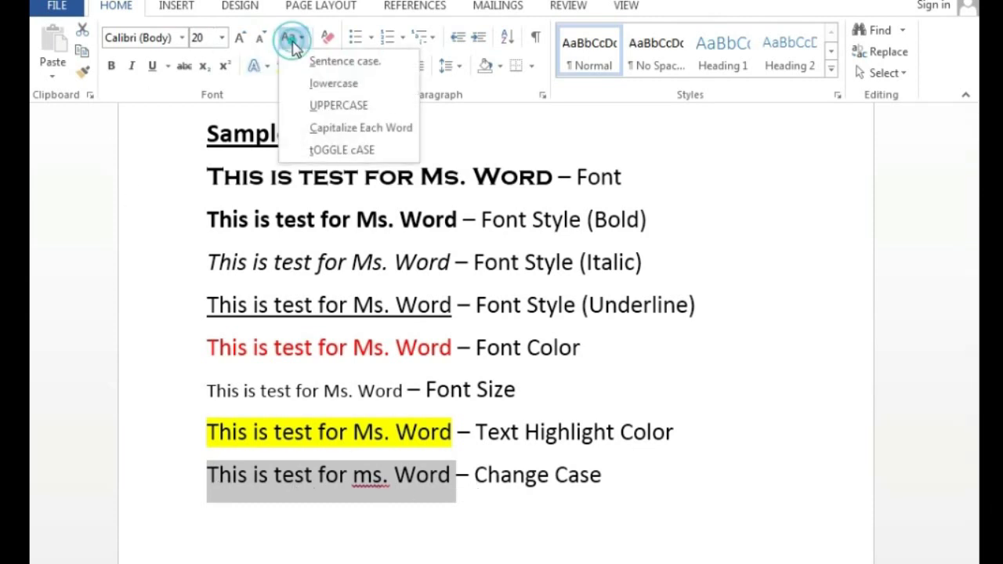
{"action": "left_click", "coordinate": [325, 83]}
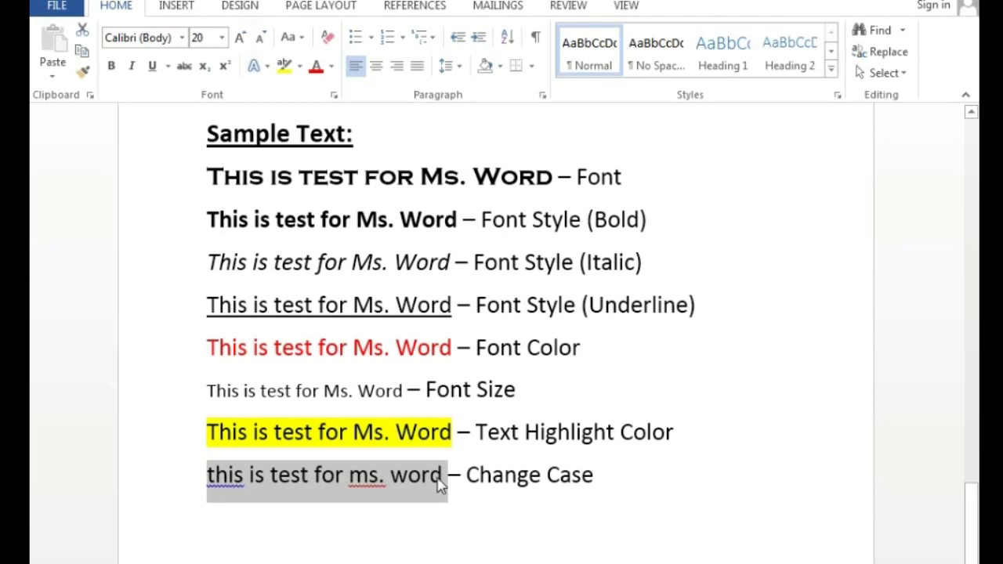
{"action": "left_click", "coordinate": [294, 39]}
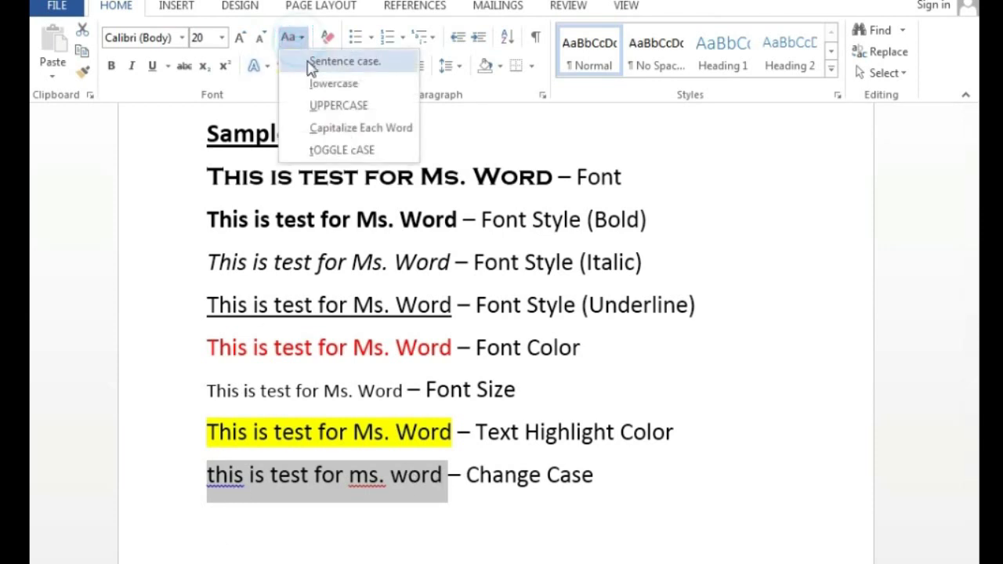
{"action": "left_click", "coordinate": [367, 135]}
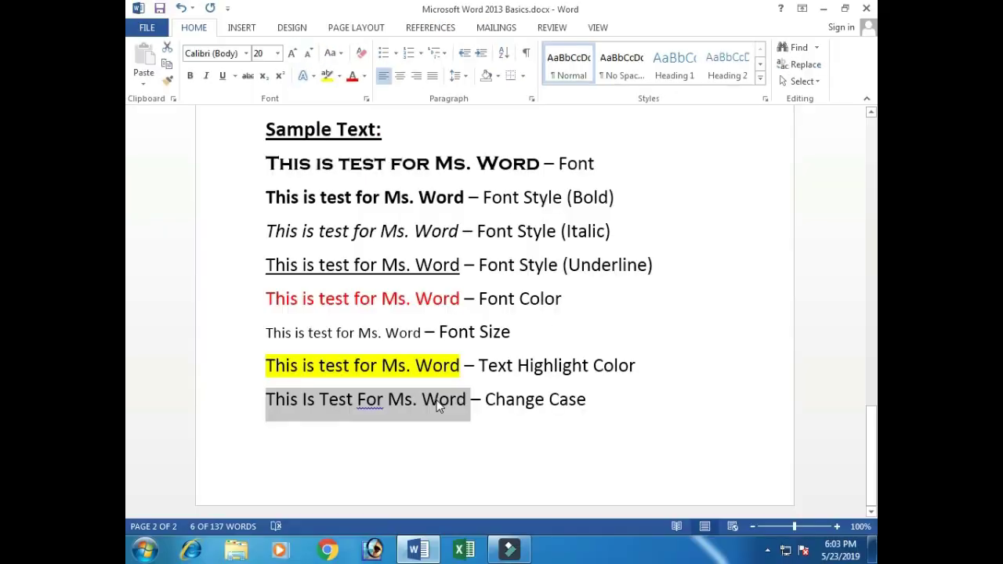
{"action": "left_click", "coordinate": [437, 403]}
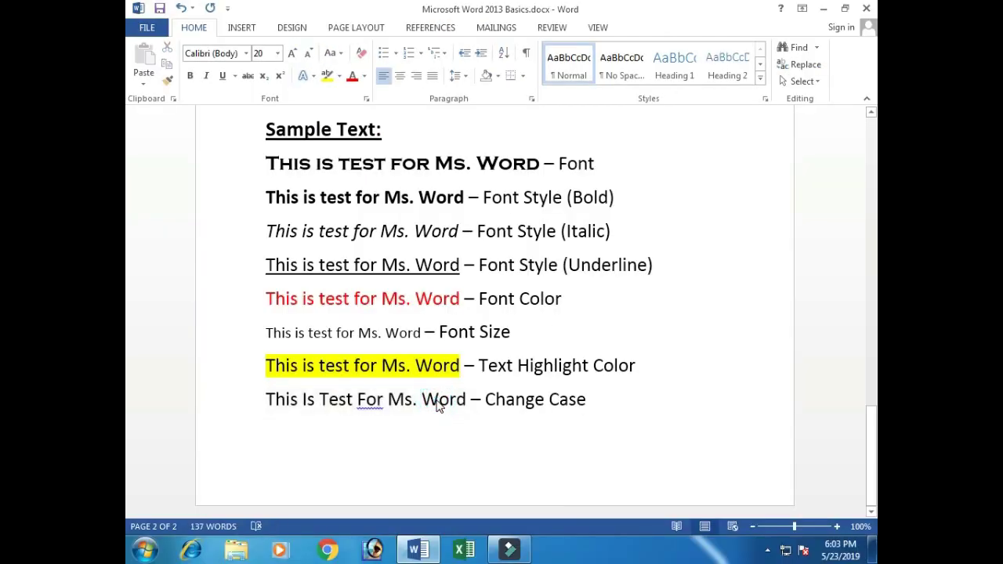
Step: Scroll back up to the Formatting Text list and place the cursor after Clear Formats
{"action": "scroll", "coordinate": [446, 384], "scroll_direction": "up", "scroll_amount": 1}
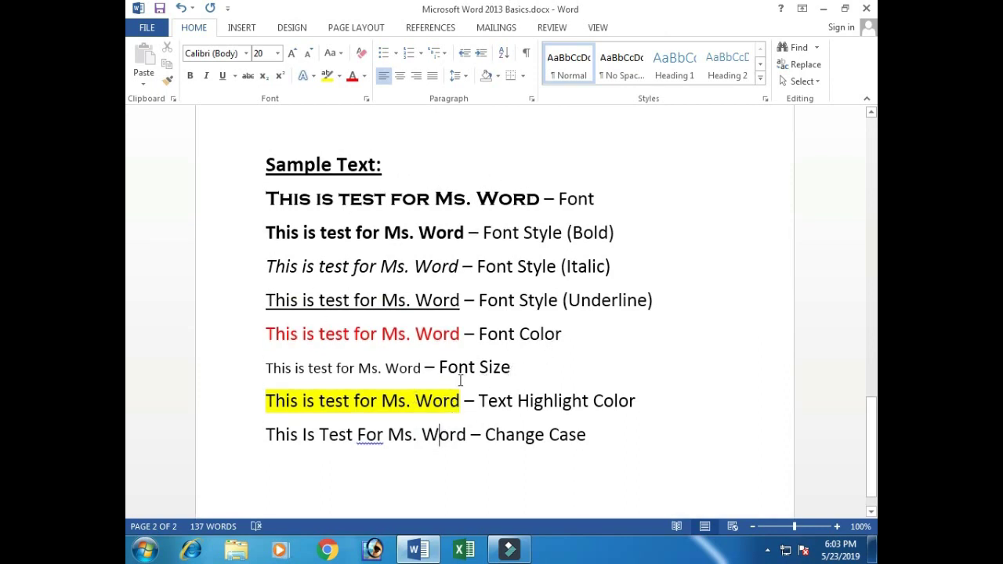
{"action": "scroll", "coordinate": [461, 381], "scroll_direction": "up", "scroll_amount": 1}
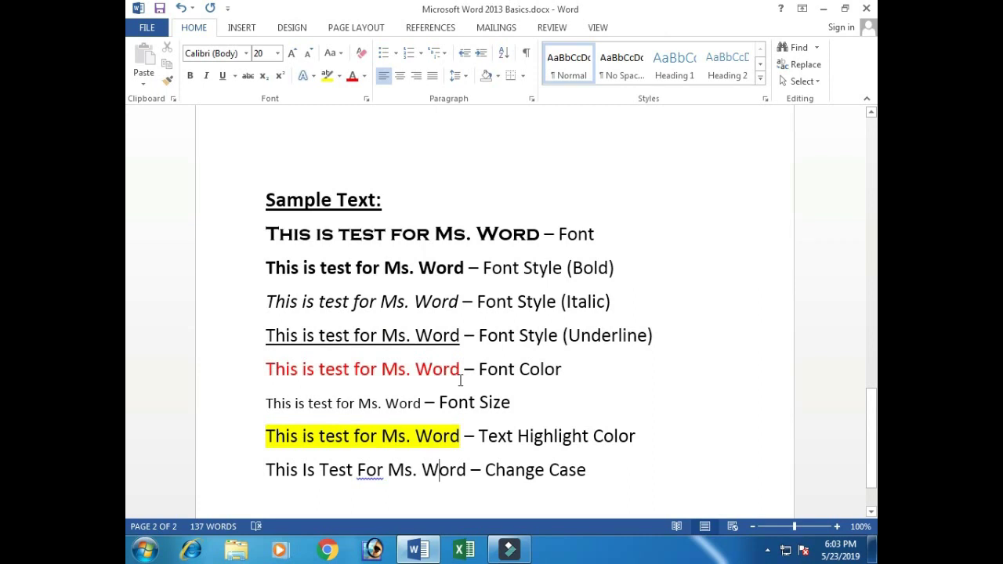
{"action": "scroll", "coordinate": [459, 381], "scroll_direction": "up", "scroll_amount": 3}
{"action": "scroll", "coordinate": [460, 381], "scroll_direction": "up", "scroll_amount": 4}
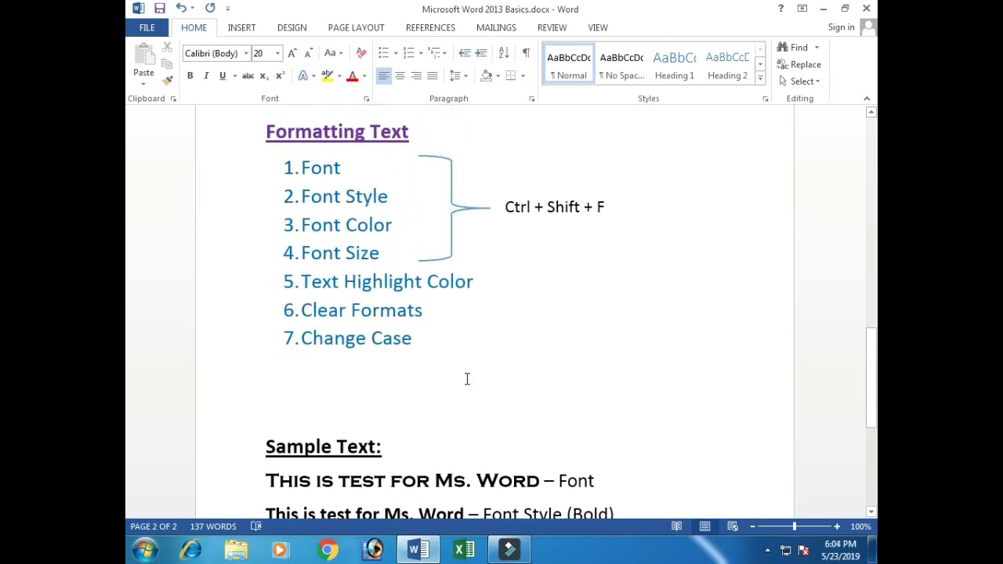
{"action": "scroll", "coordinate": [470, 379], "scroll_direction": "up", "scroll_amount": 2}
{"action": "left_click", "coordinate": [539, 371]}
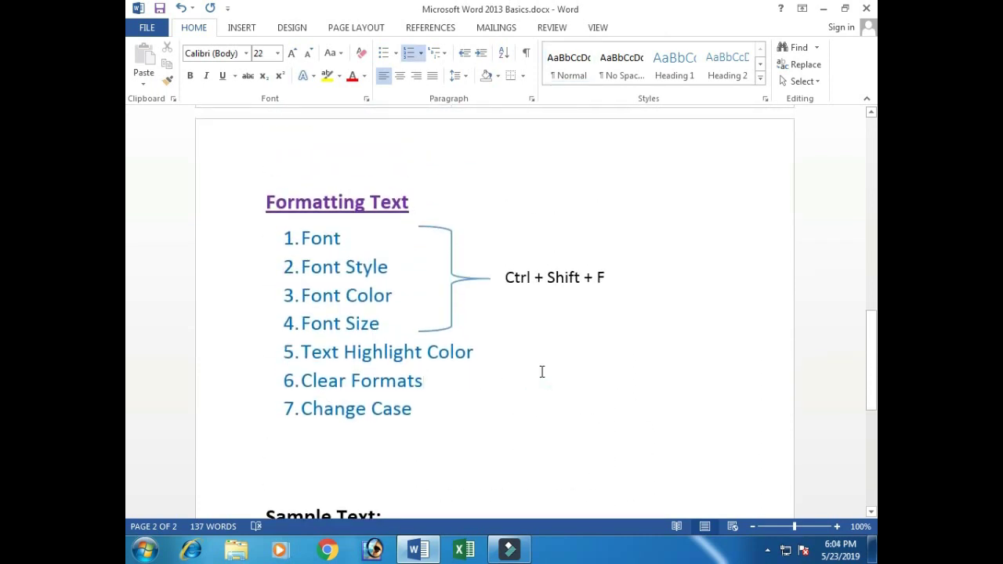
{"action": "scroll", "coordinate": [542, 371], "scroll_direction": "up", "scroll_amount": 2}
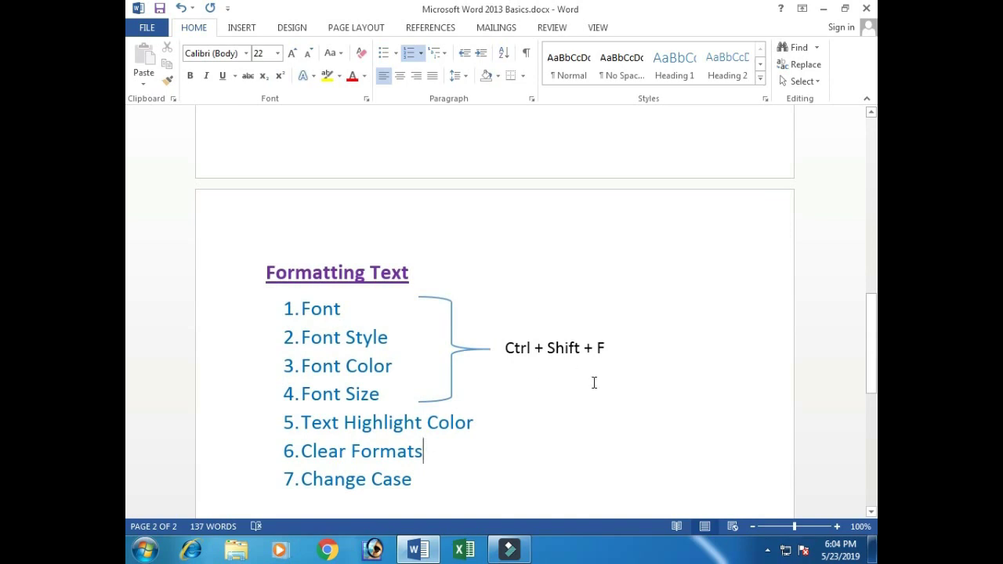
{"action": "scroll", "coordinate": [594, 383], "scroll_direction": "down", "scroll_amount": 2}
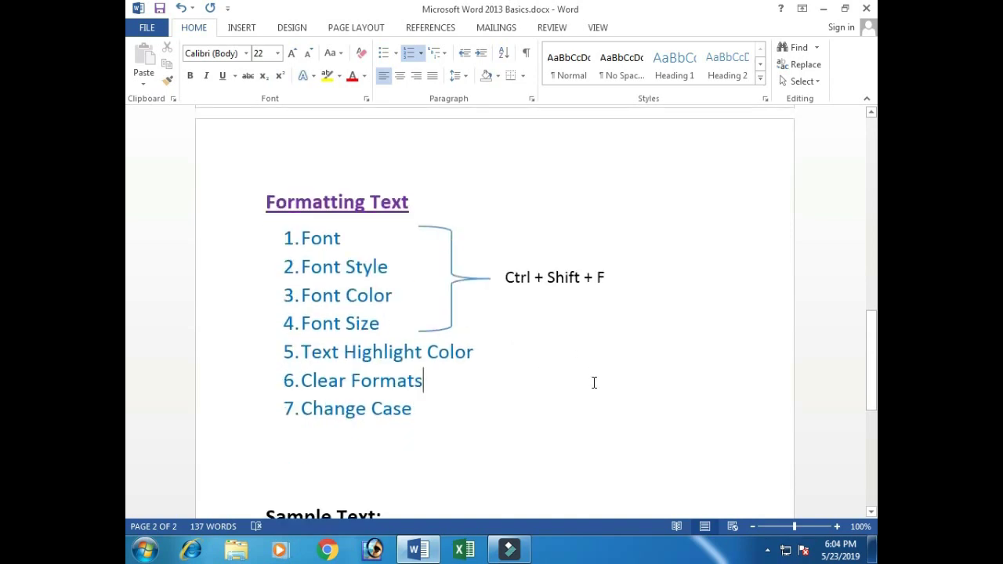